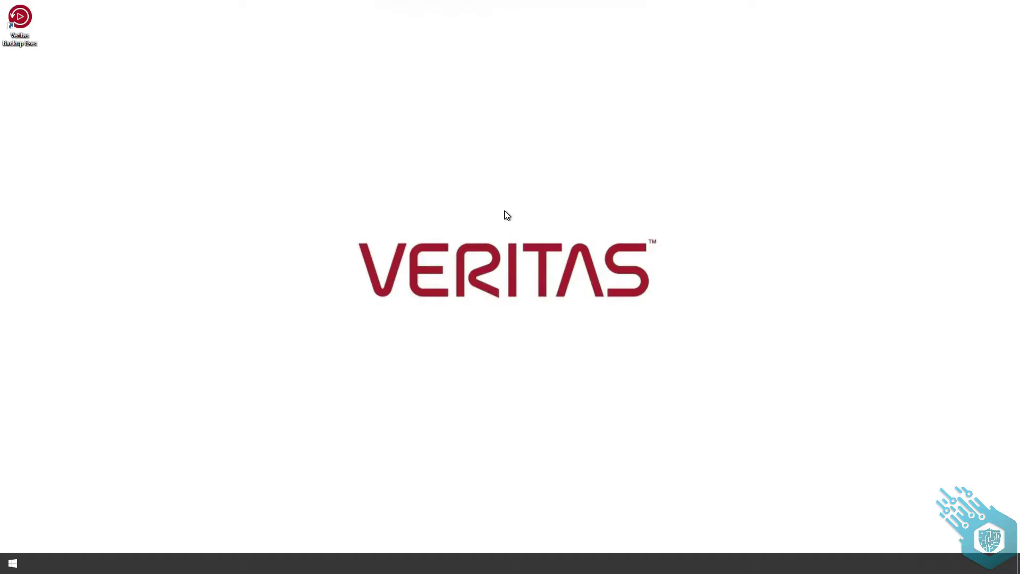
Launch Backup Exec and start the cloud storage wizard from the Storage tab
double_click(25, 22)
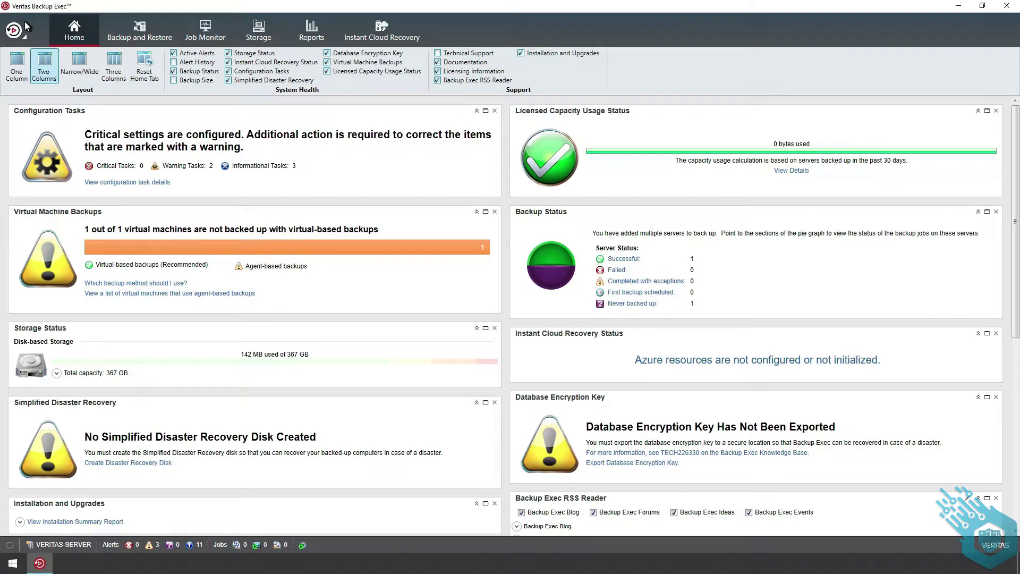
click(272, 39)
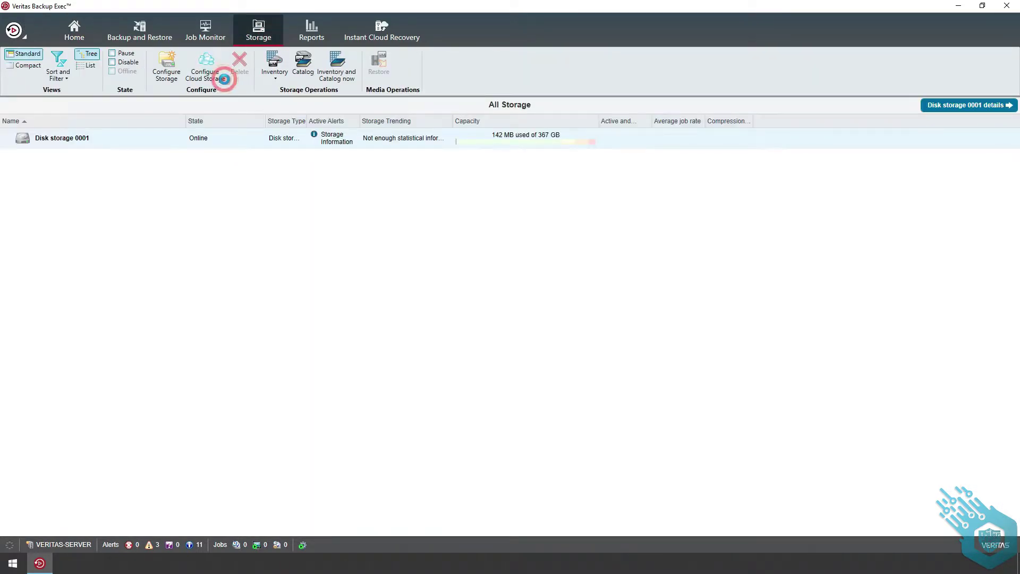
click(225, 78)
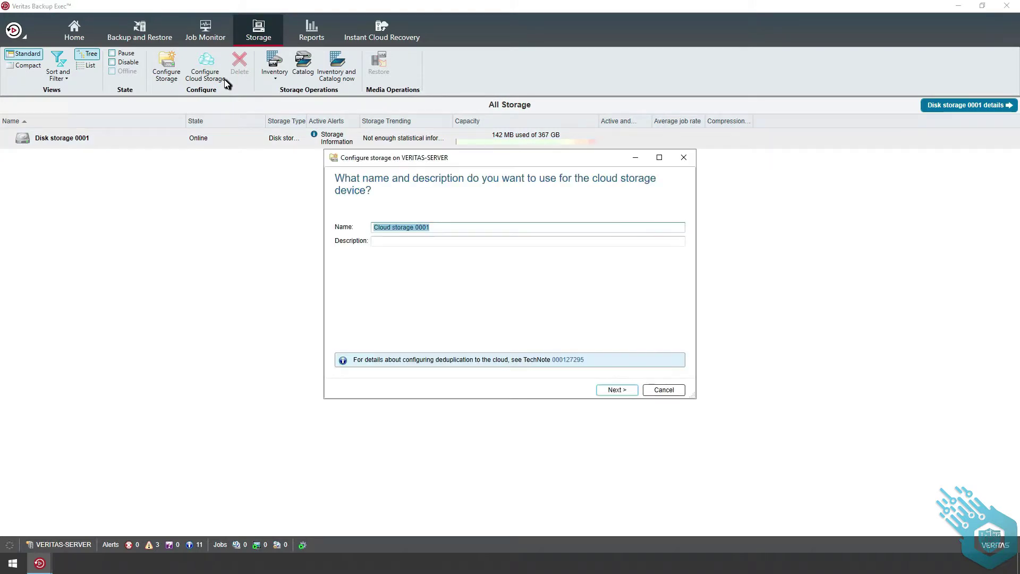
Keep the default name 'Cloud storage 0001' and pick Azure as the cloud provider
click(616, 390)
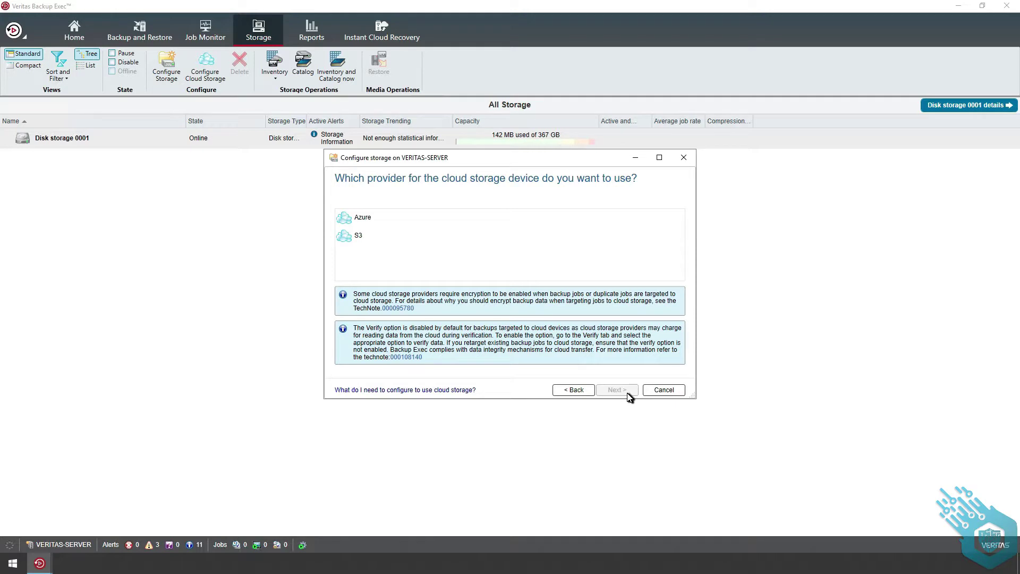
click(413, 218)
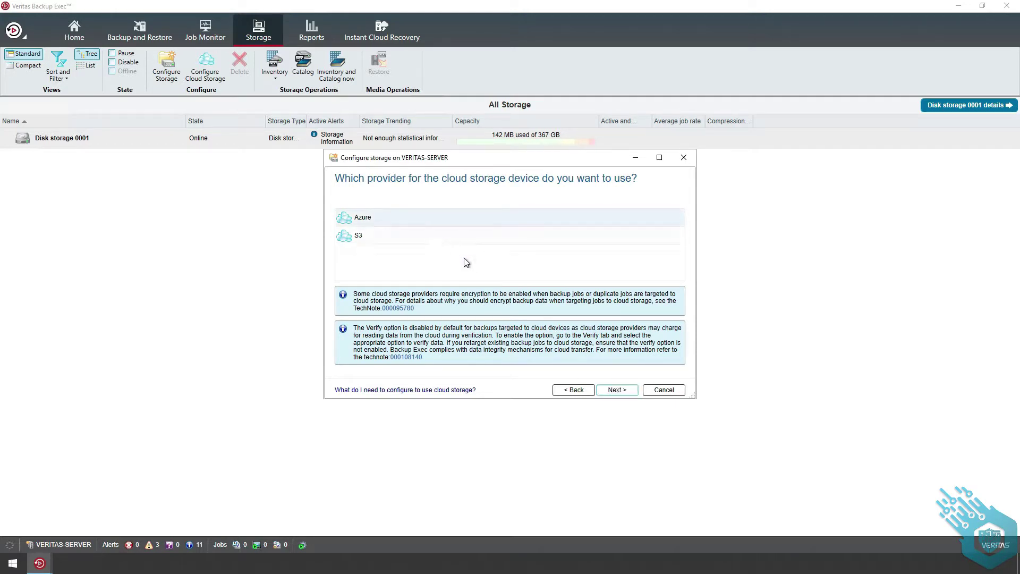
click(618, 390)
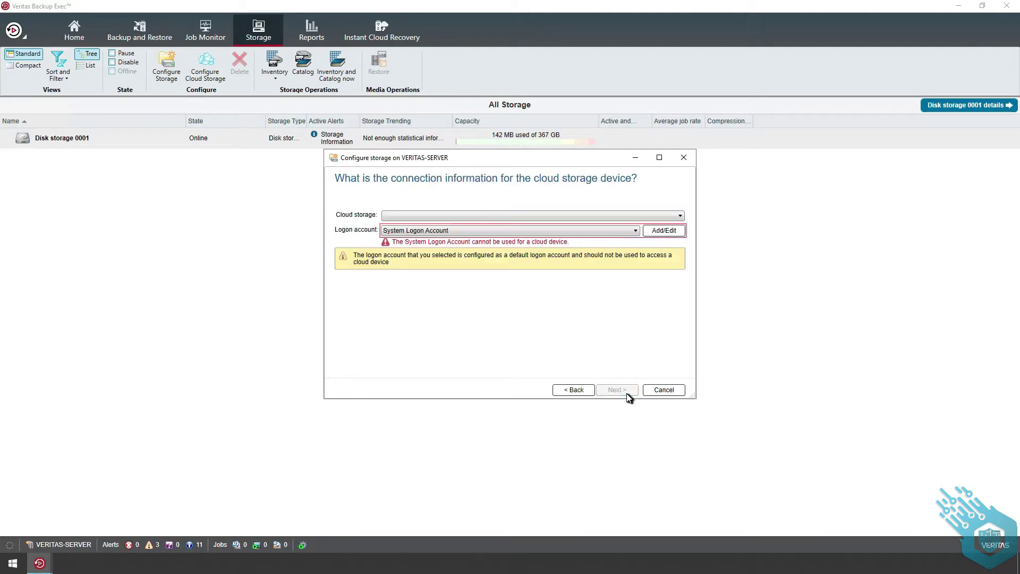
Add an unrestricted logon account with the Azure storage credentials and select it for the device
click(676, 230)
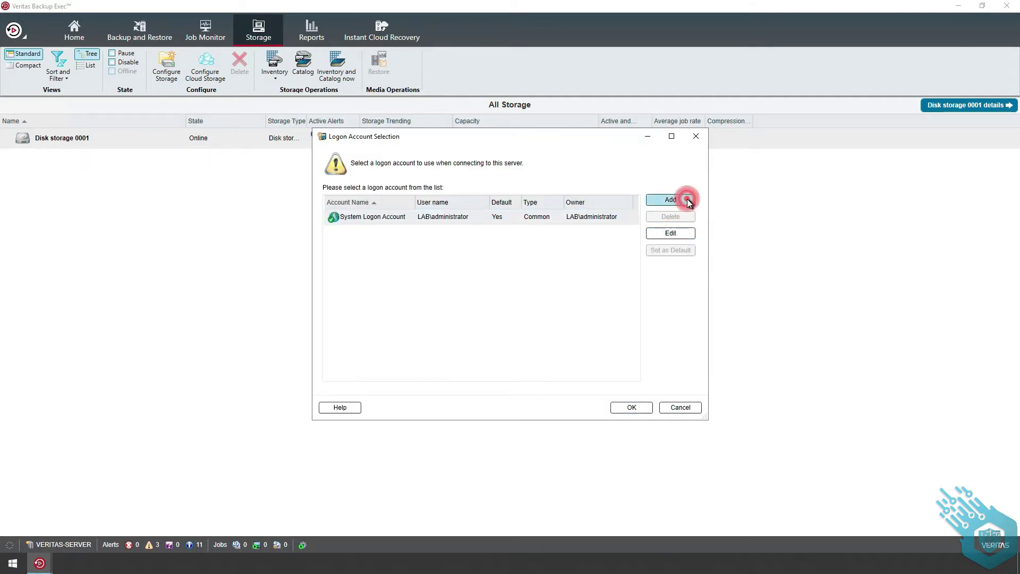
click(687, 200)
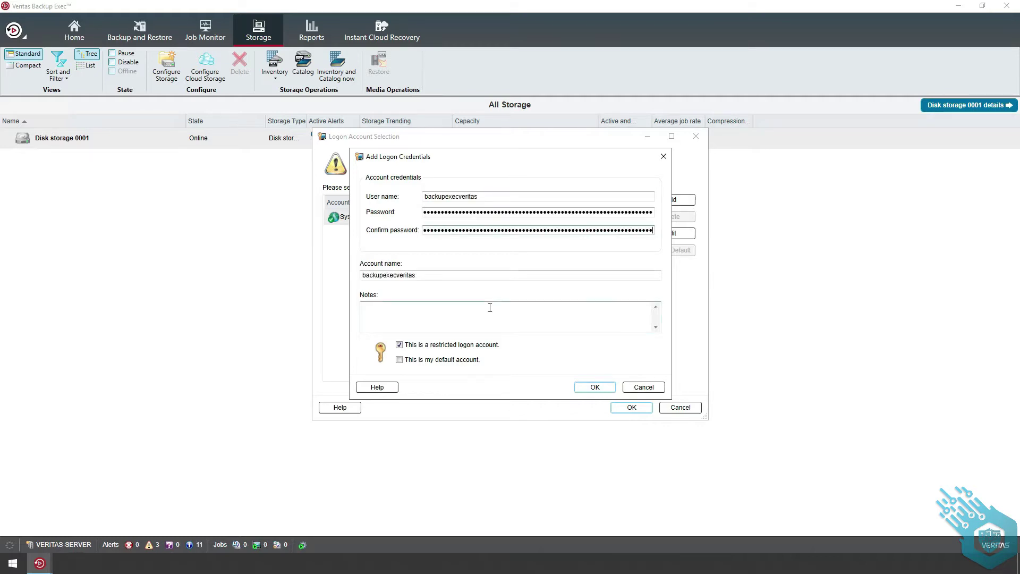
click(398, 344)
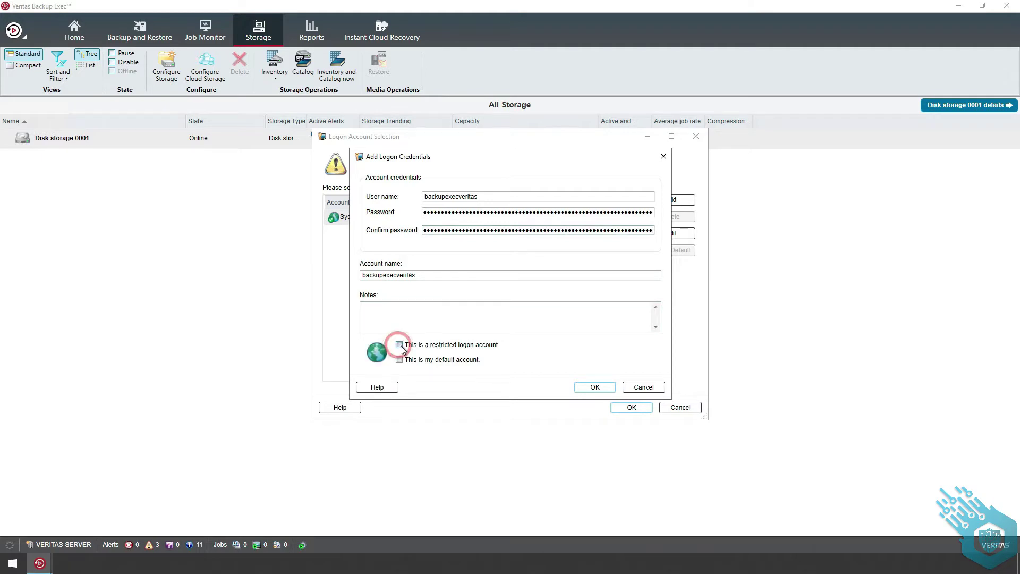
click(595, 387)
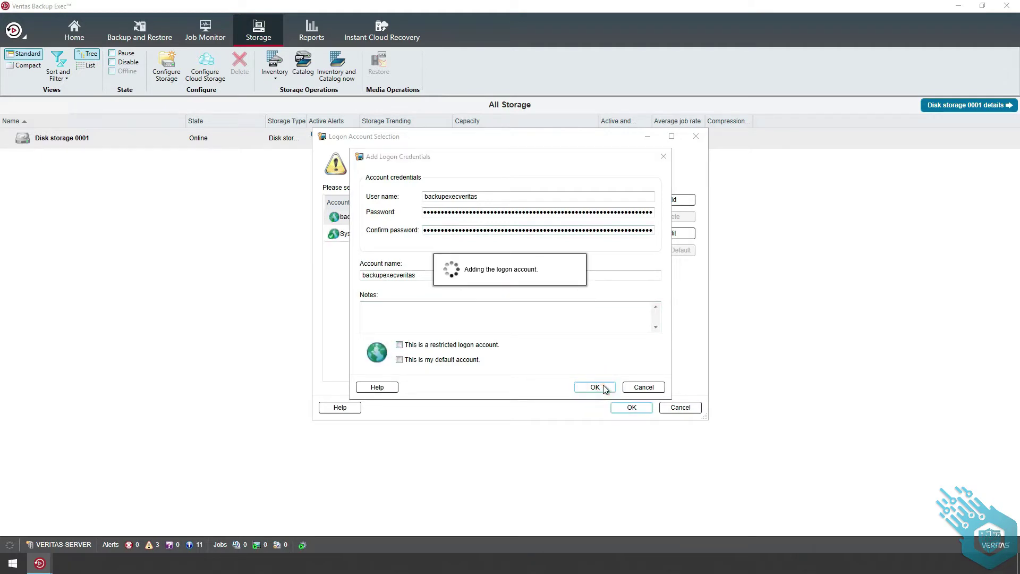
click(631, 407)
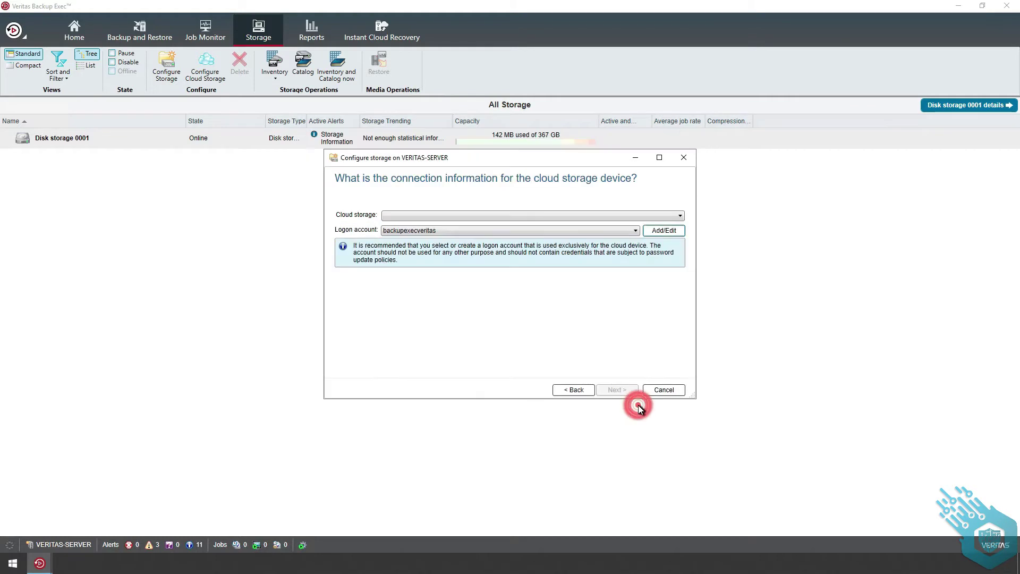
Choose the standard Azure cloud and keep the backupexec storage unit to reach the summary
click(679, 215)
click(637, 232)
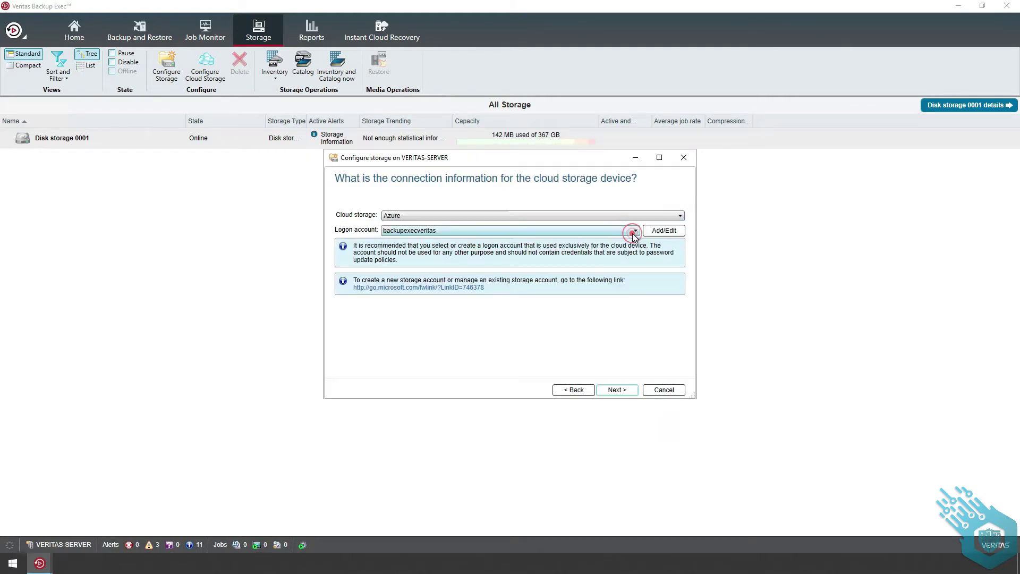
click(618, 390)
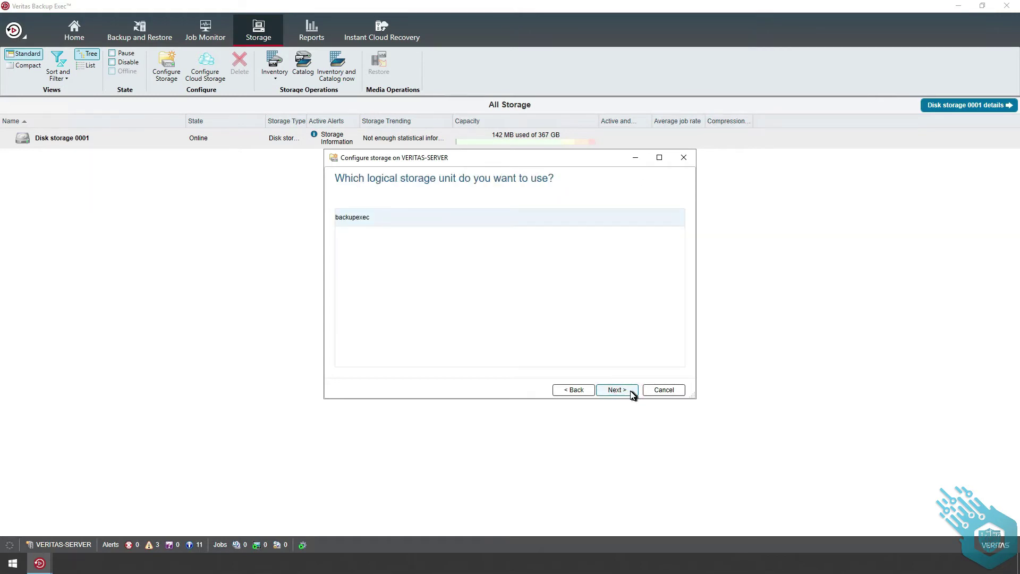
click(617, 389)
click(618, 389)
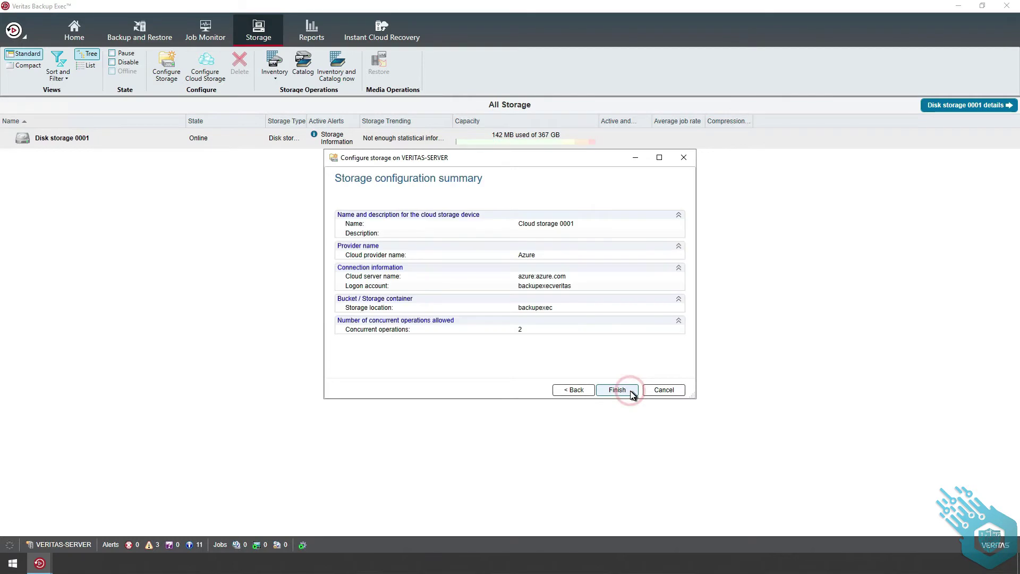
Finish the wizard and restart Backup Exec services so Cloud storage 0001 comes Online
click(622, 390)
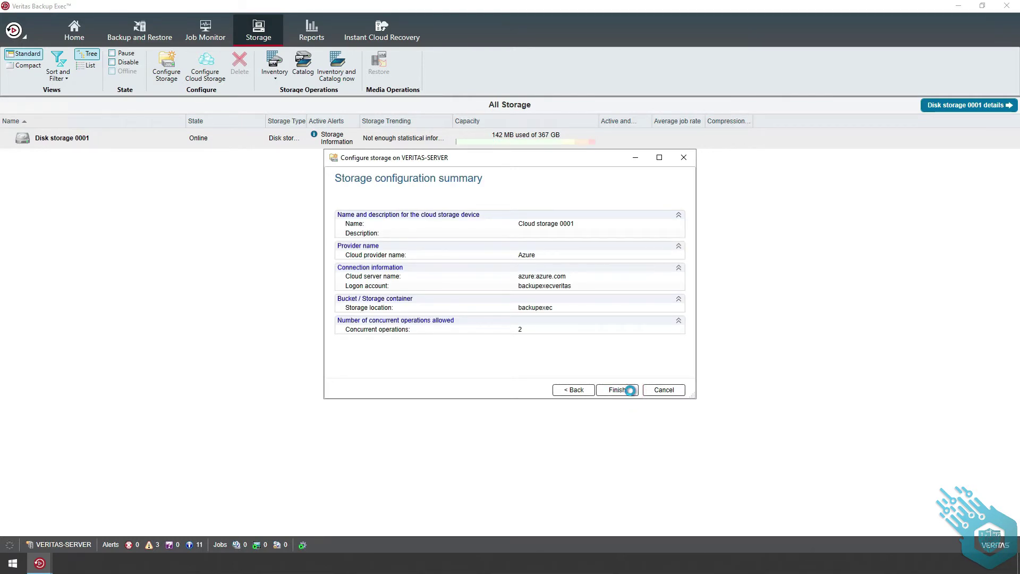
click(630, 390)
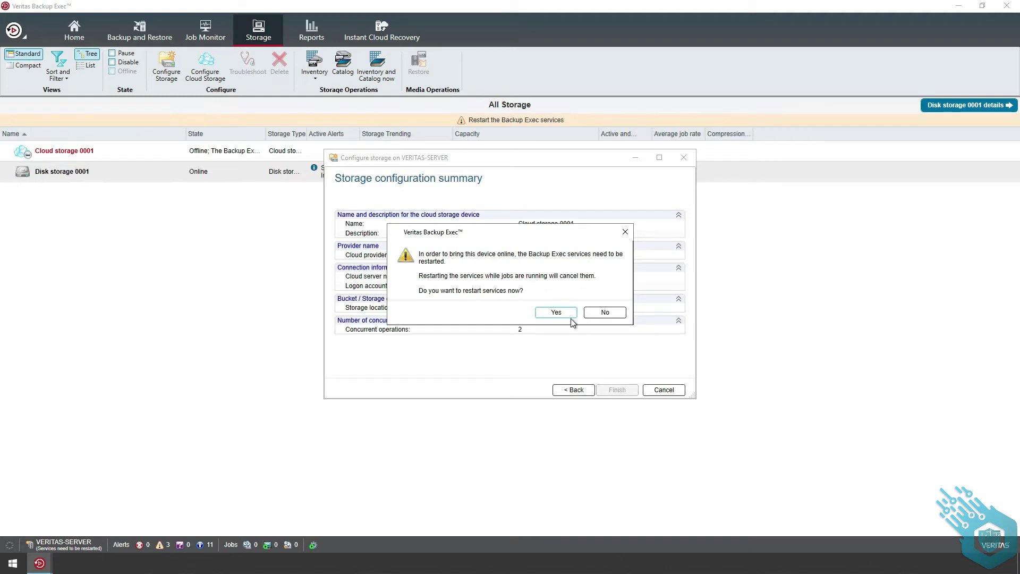
click(556, 311)
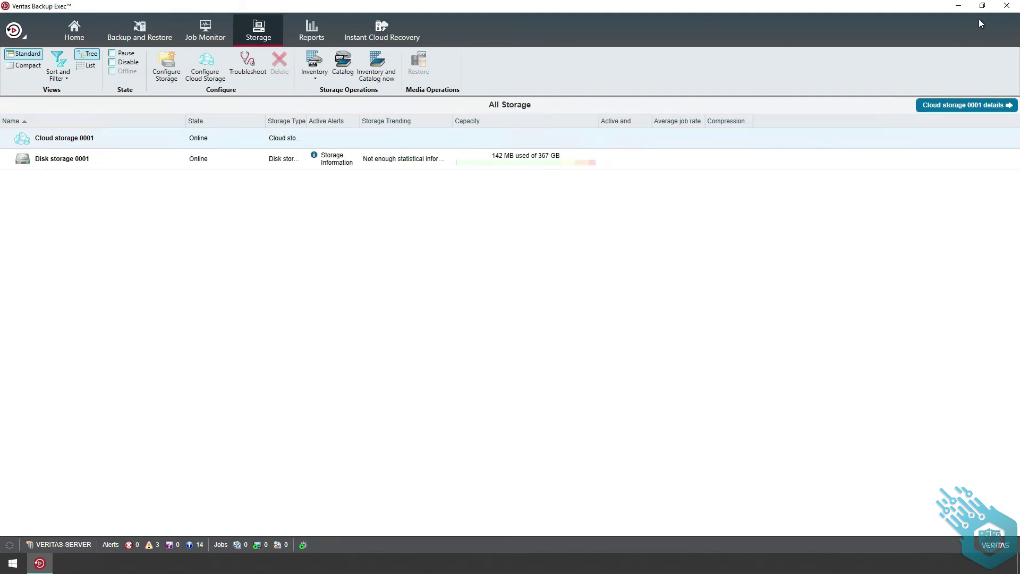
Exit Backup Exec, leaving the Windows desktop visible
click(1006, 6)
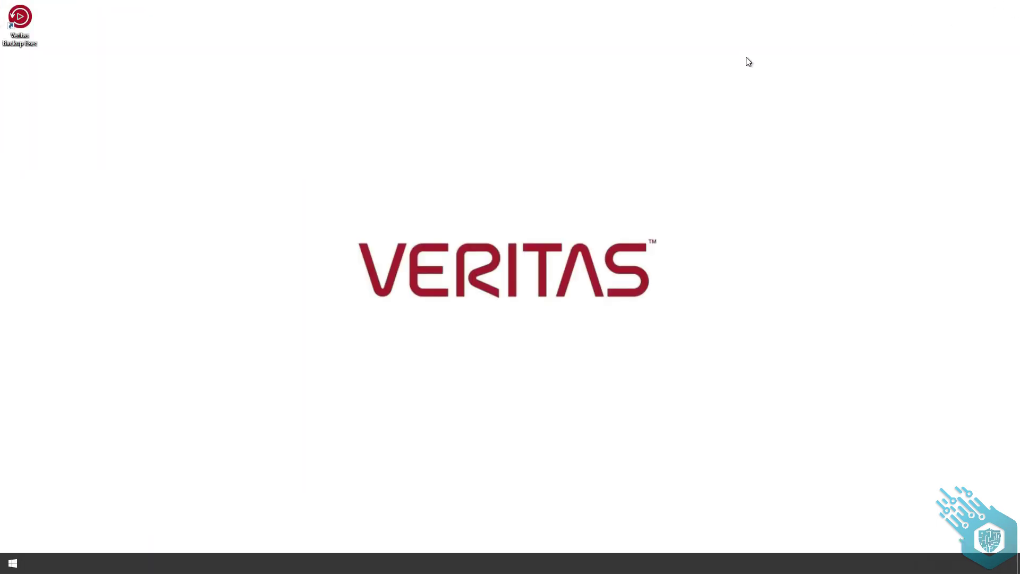